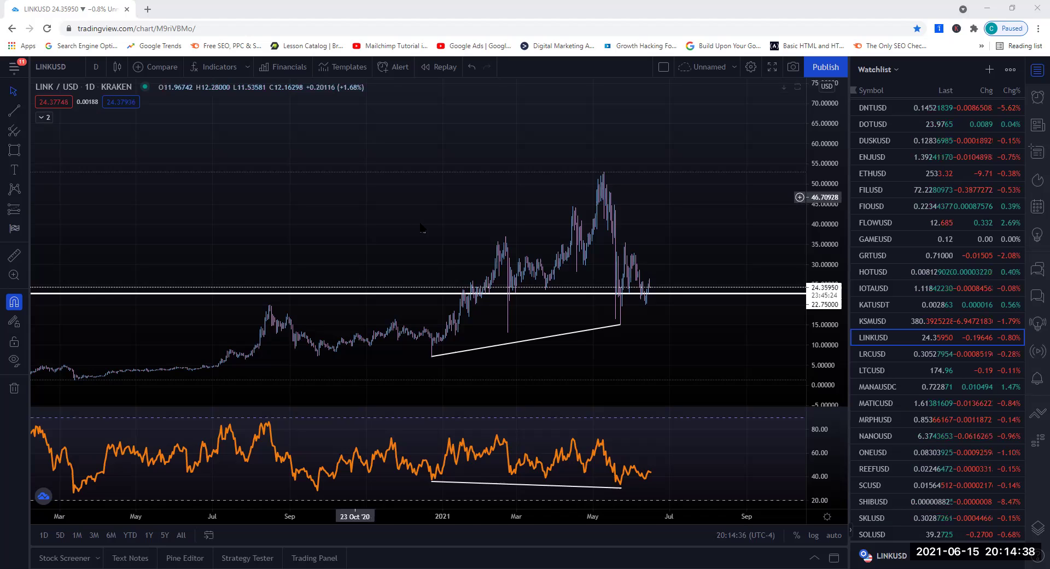
Zoom and pan the LINK/USD chart to frame February–June 2021 price and RSI
scroll(581, 367, "up", 2)
scroll(581, 368, "down", 1)
scroll(606, 418, "down", 1)
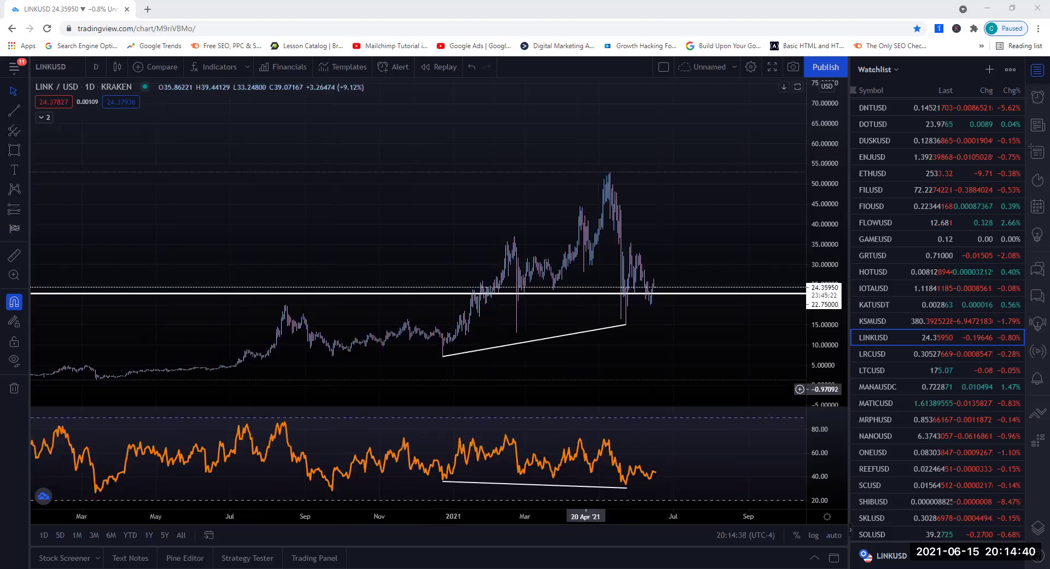
scroll(690, 399, "down", 1)
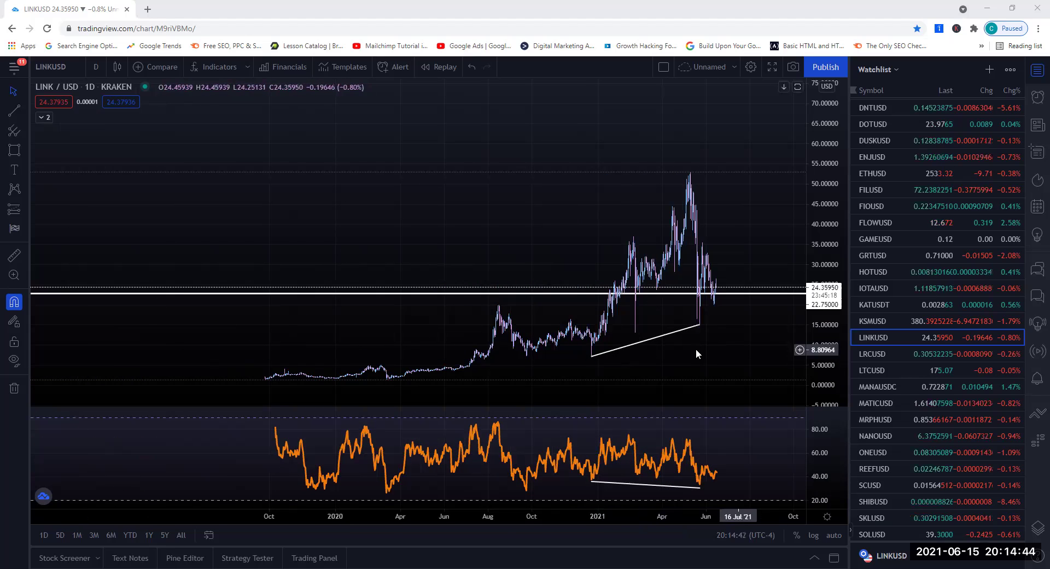
scroll(694, 361, "up", 1)
scroll(693, 375, "up", 1)
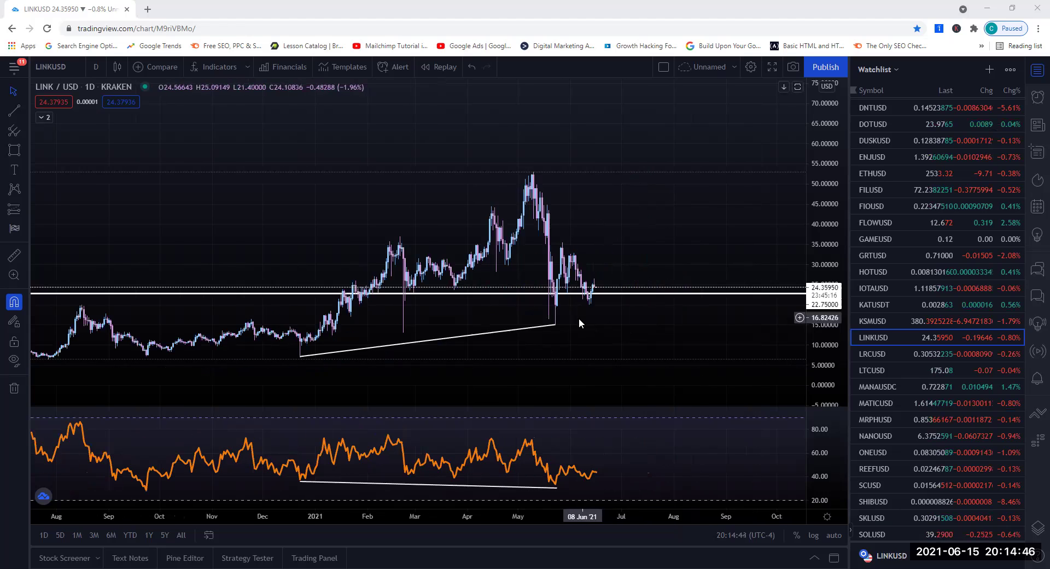
scroll(526, 320, "up", 2)
left_click_drag(513, 324, 557, 343)
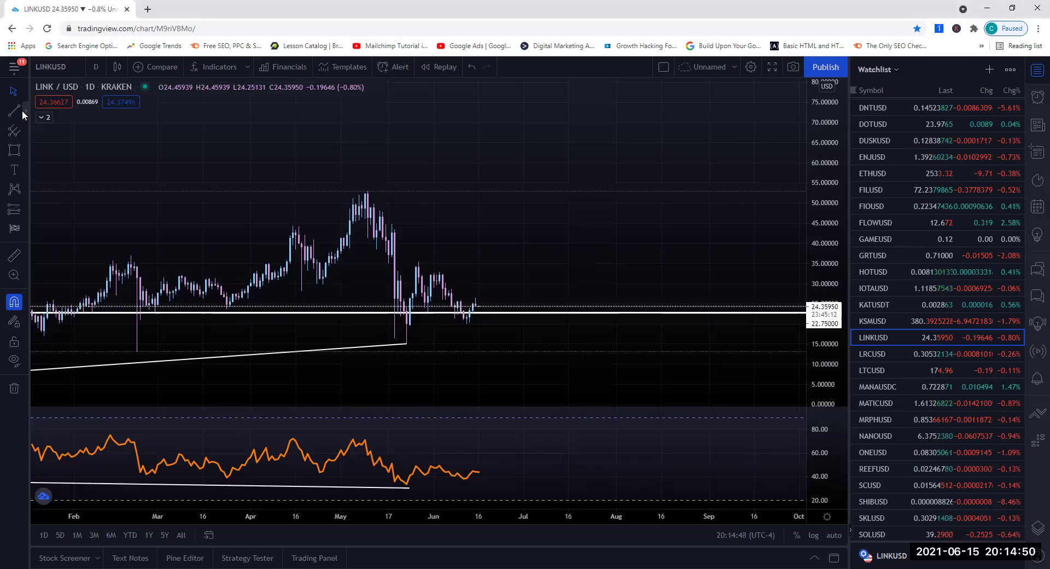
Draw a short trend-line leg from the latest high, then a projection line rising to about 36 by early July
left_click(25, 111)
left_click(55, 114)
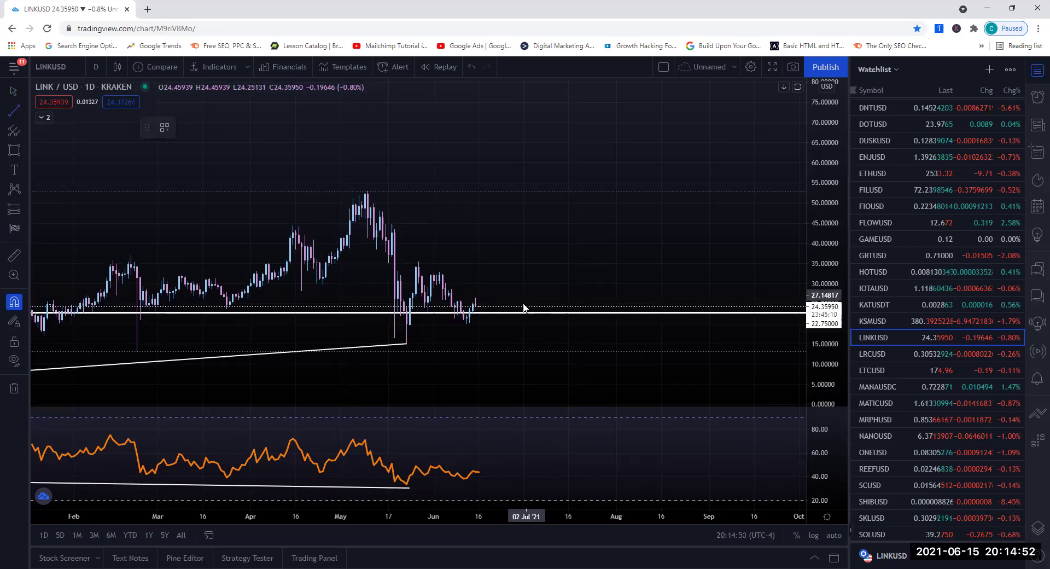
left_click(484, 313)
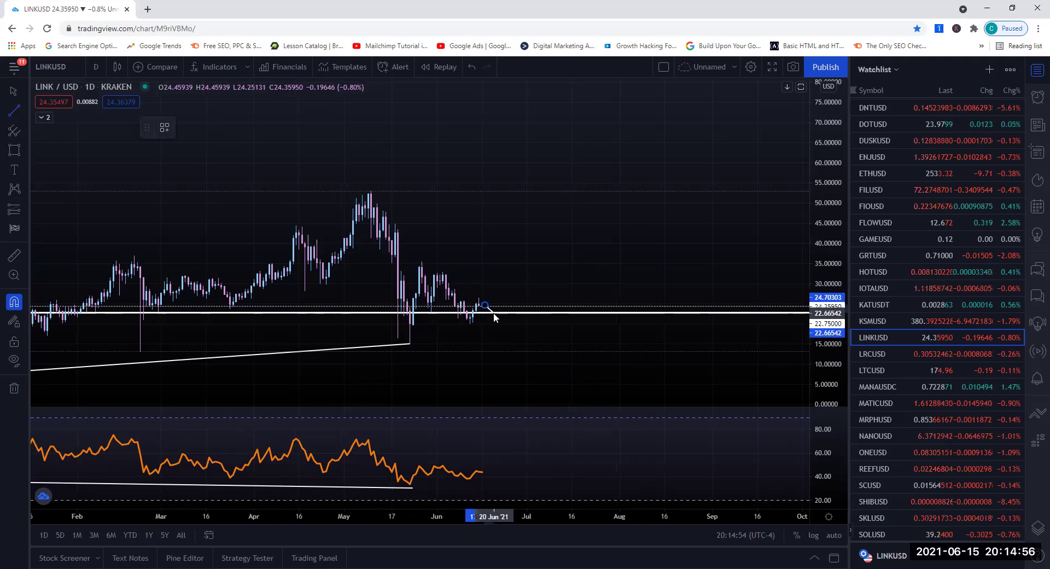
left_click(494, 313)
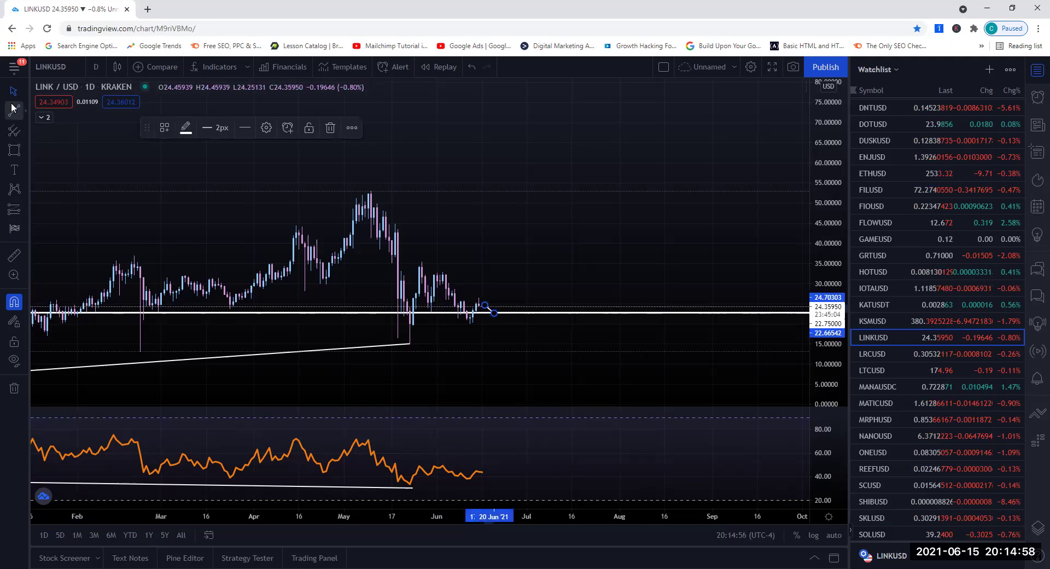
left_click(17, 112)
left_click(498, 311)
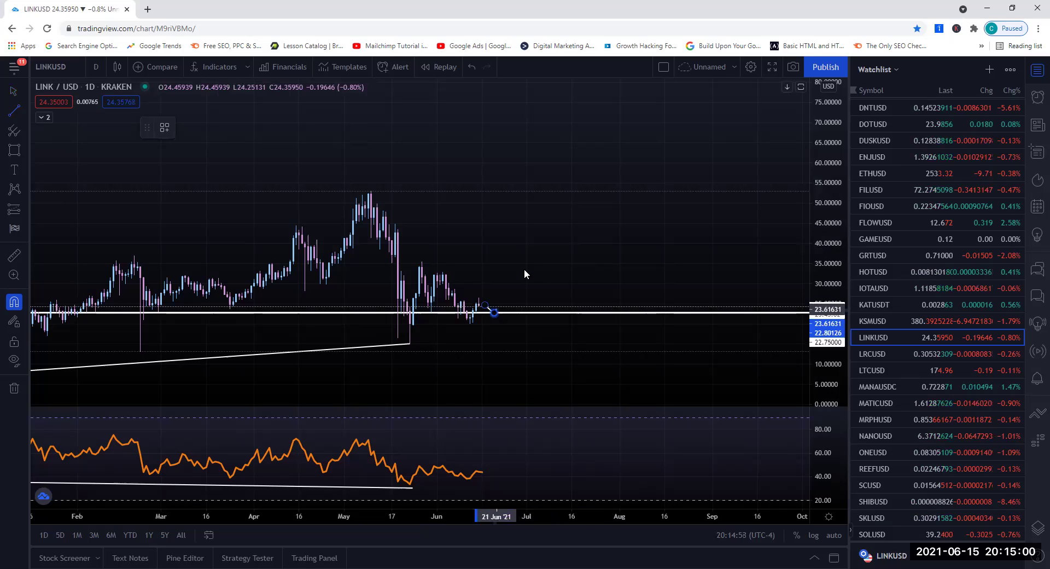
left_click(527, 259)
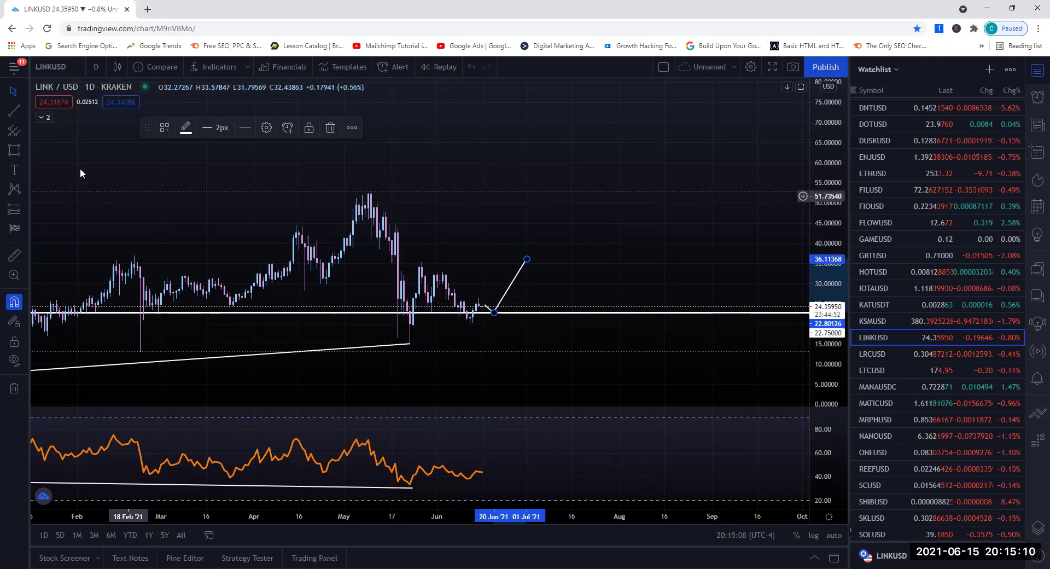
Add a horizontal line and move it up to about 44.66, just below the May peak
left_click(26, 110)
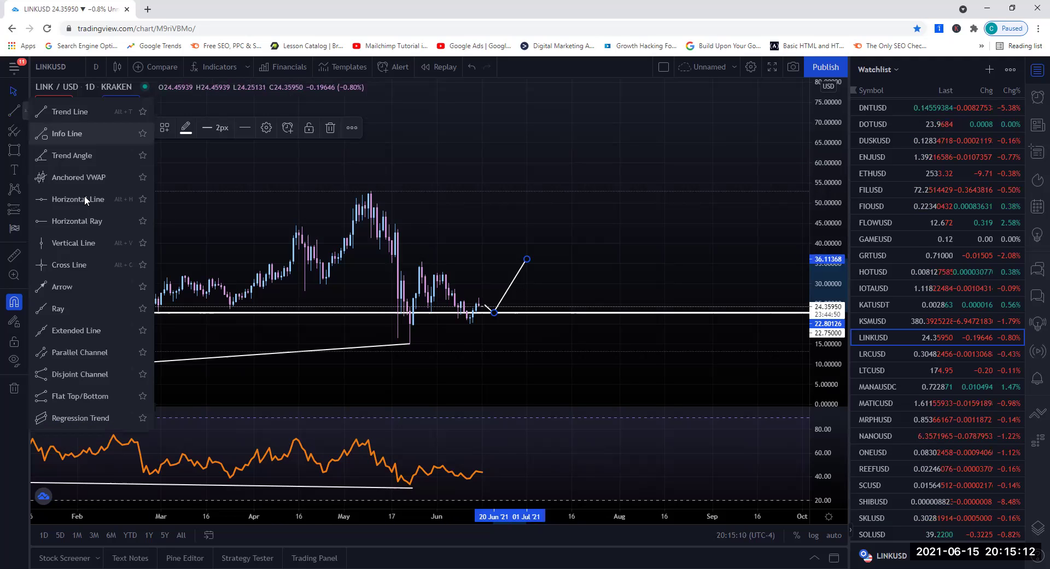
left_click(77, 200)
left_click(306, 244)
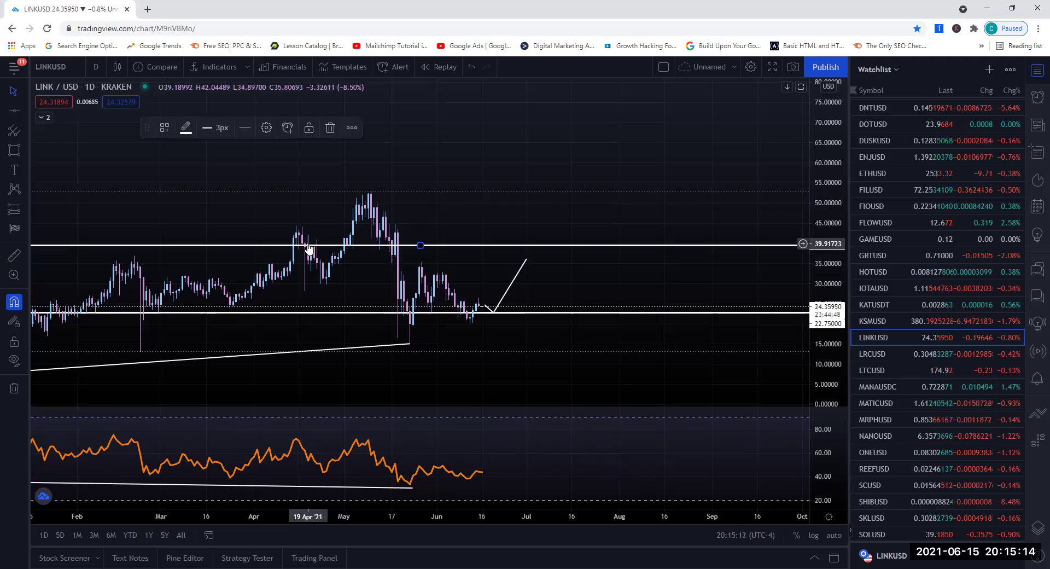
left_click_drag(307, 244, 308, 225)
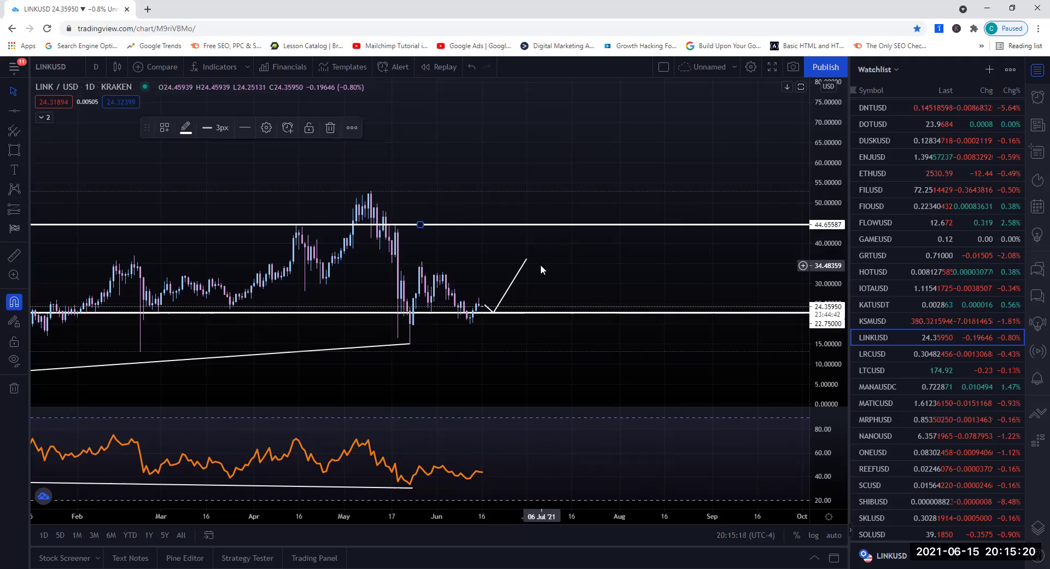
Brush a stroke after the latest candles and short marks under the June and May lows, then zoom out
left_click(24, 112)
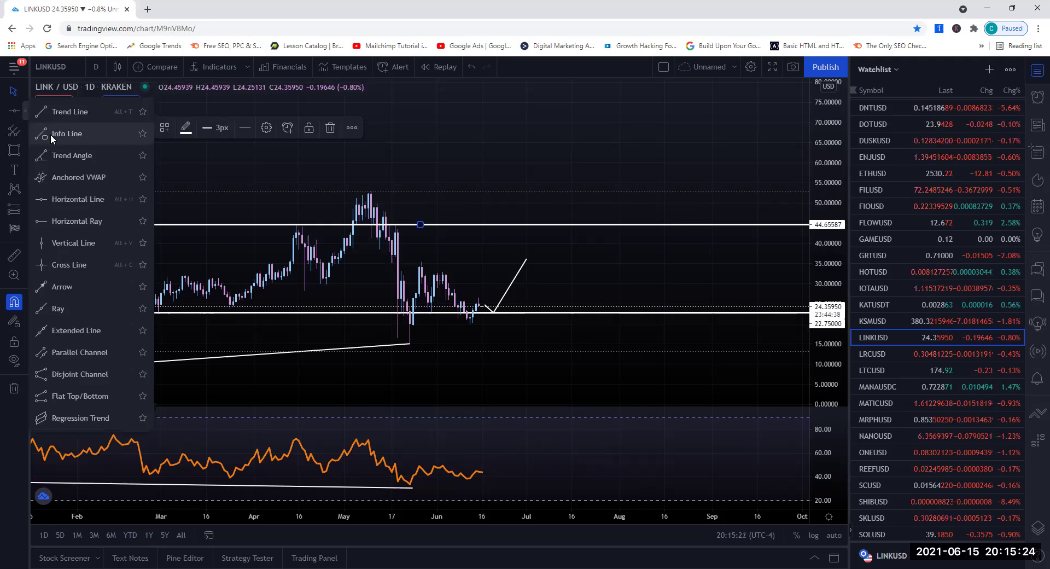
left_click(24, 153)
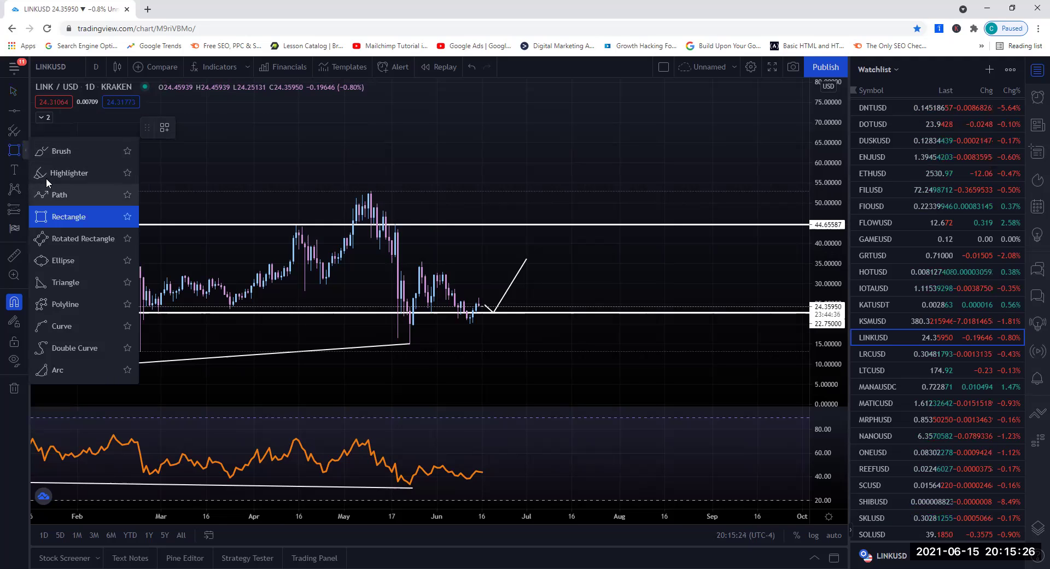
left_click(55, 154)
left_click_drag(484, 307, 534, 317)
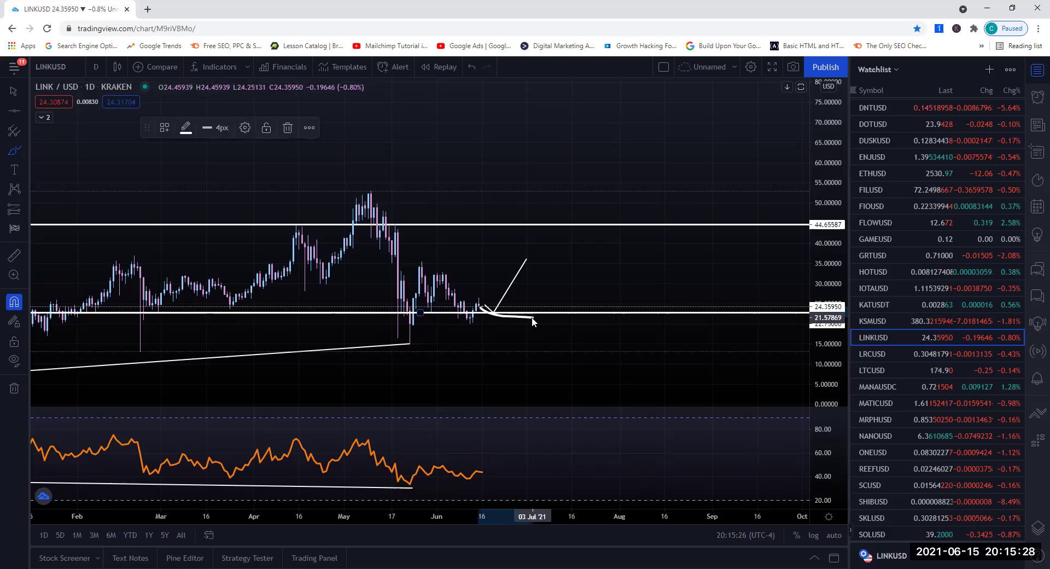
left_click_drag(445, 325, 479, 325)
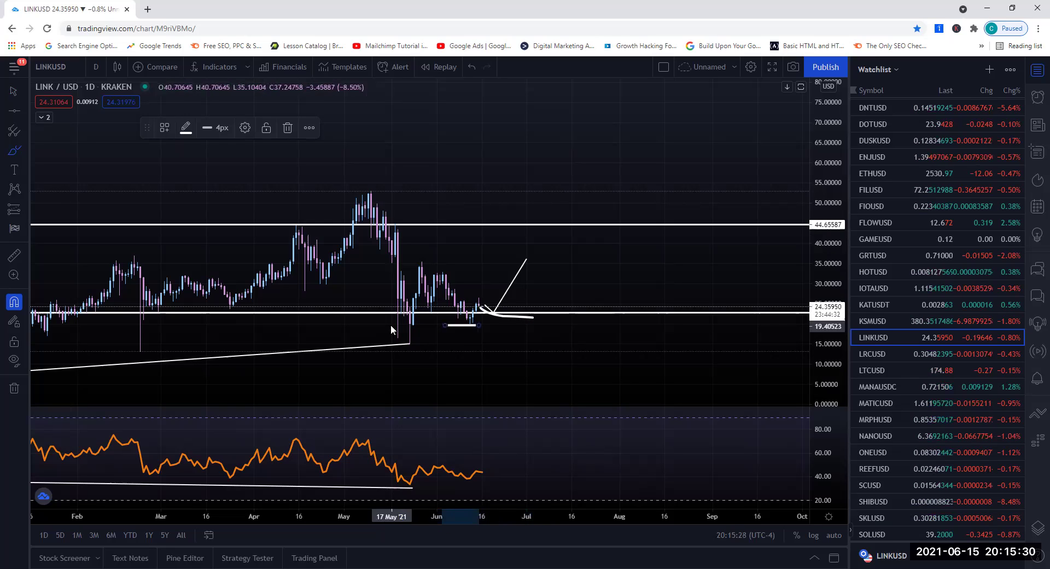
left_click_drag(395, 325, 419, 325)
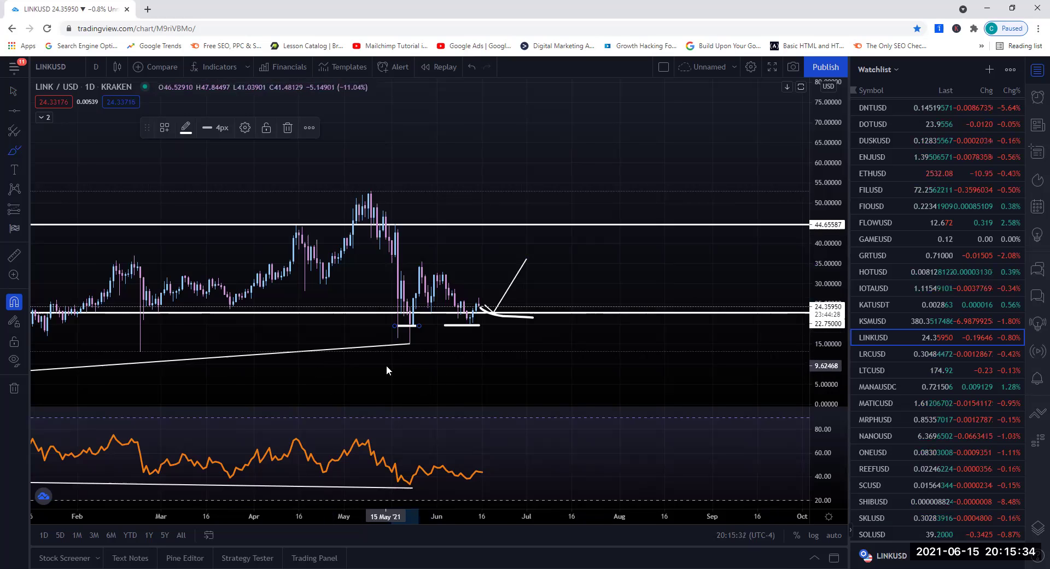
scroll(386, 365, "down", 3)
scroll(500, 375, "down", 2)
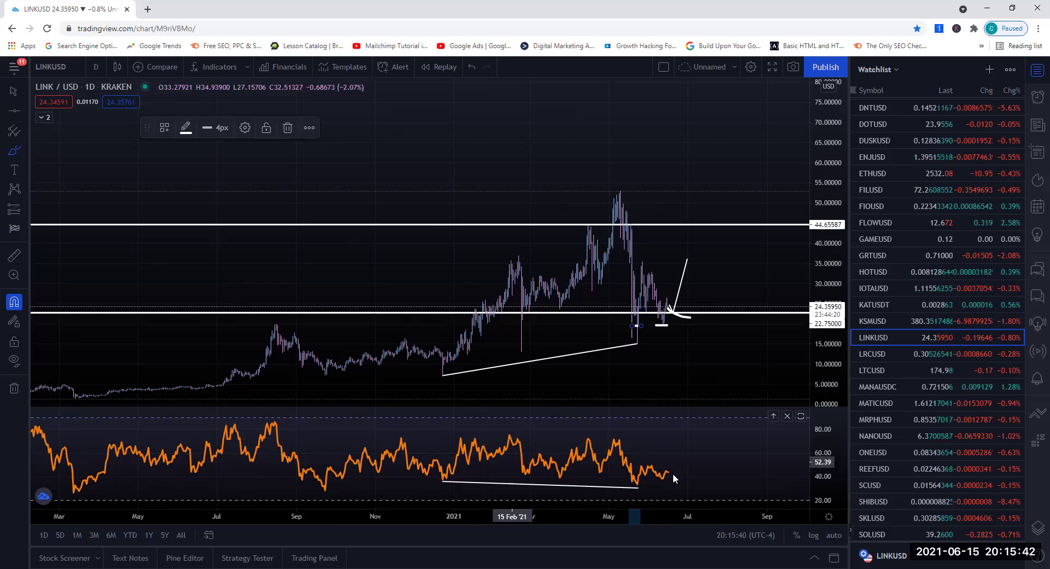
Delete the short mark under the earlier low and place a horizontal support level at 17.61893
scroll(547, 378, "up", 3)
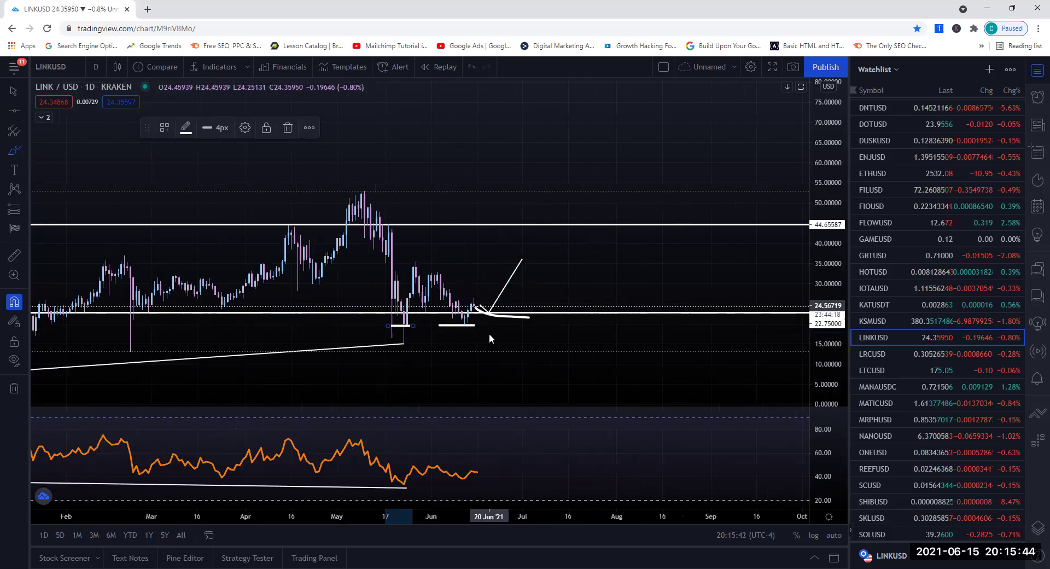
left_click(288, 127)
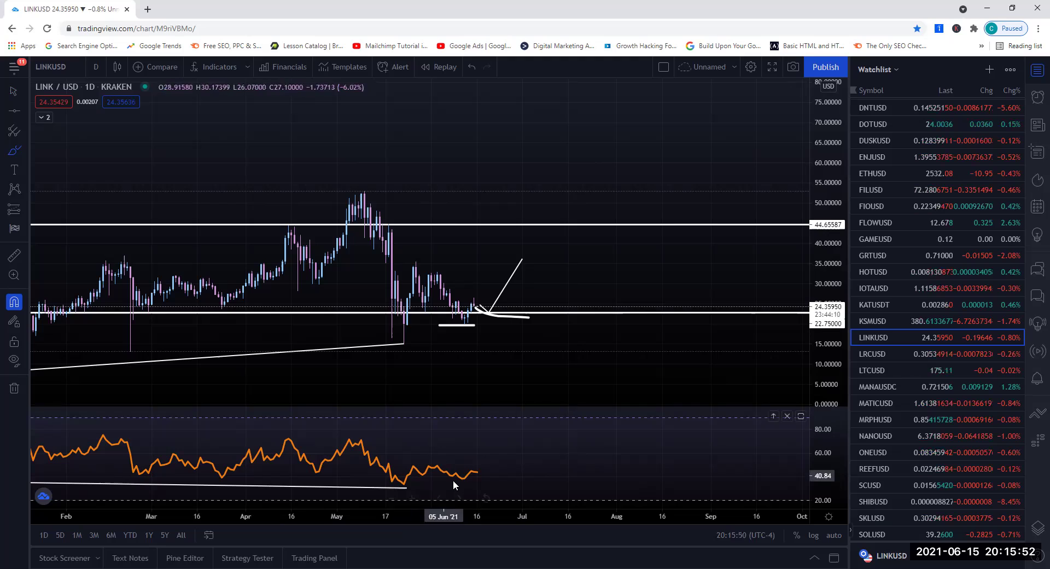
mouse_move(480, 474)
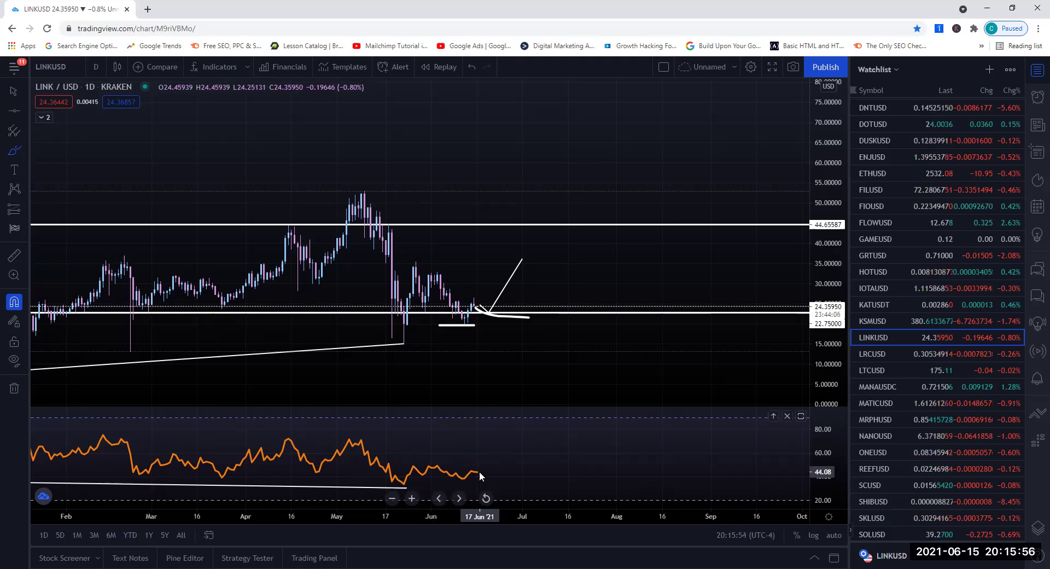
scroll(475, 480, "down", 1)
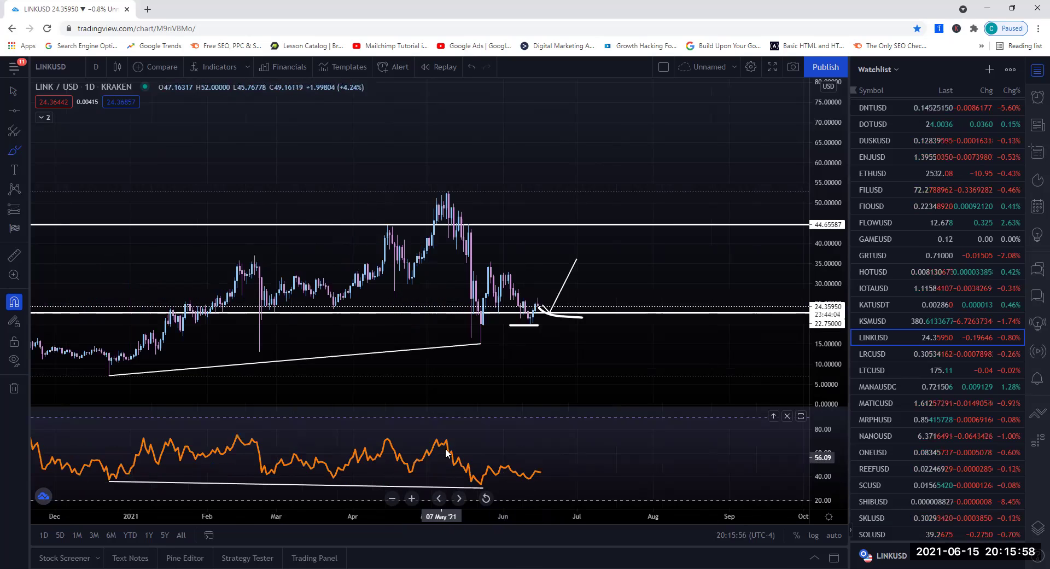
scroll(481, 487, "down", 1)
scroll(480, 487, "down", 2)
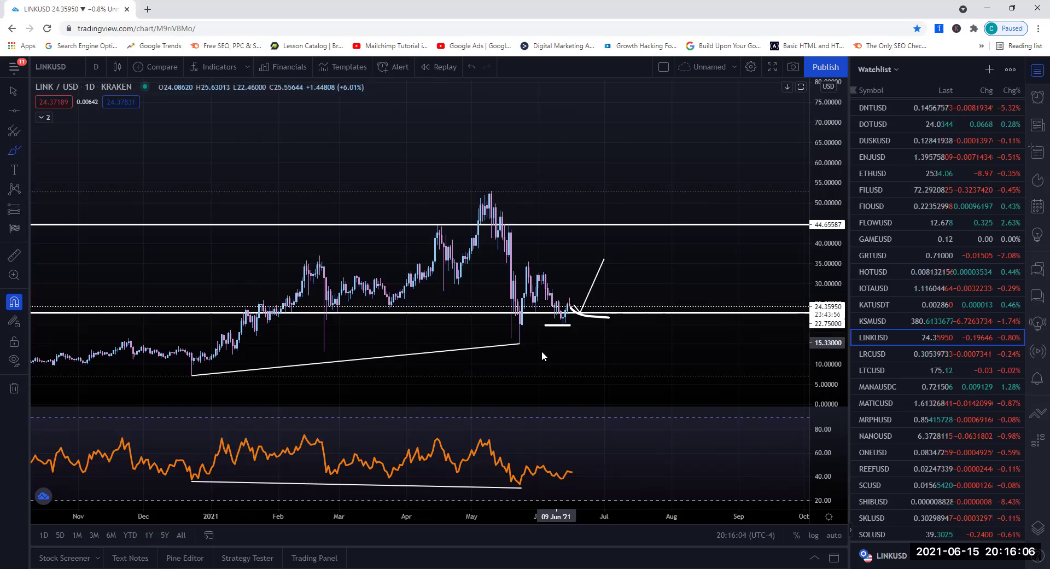
scroll(541, 351, "down", 1)
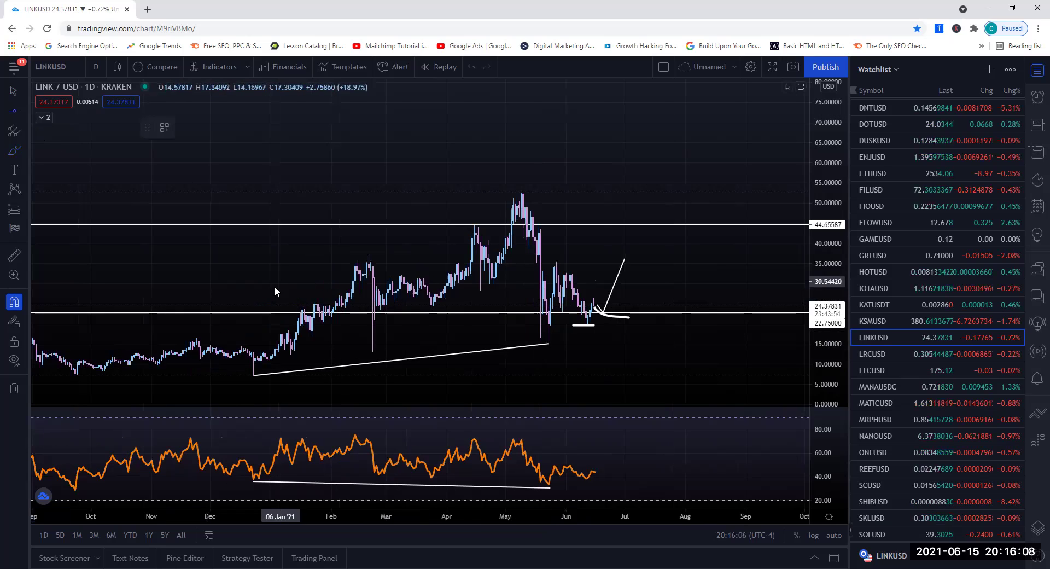
left_click(288, 333)
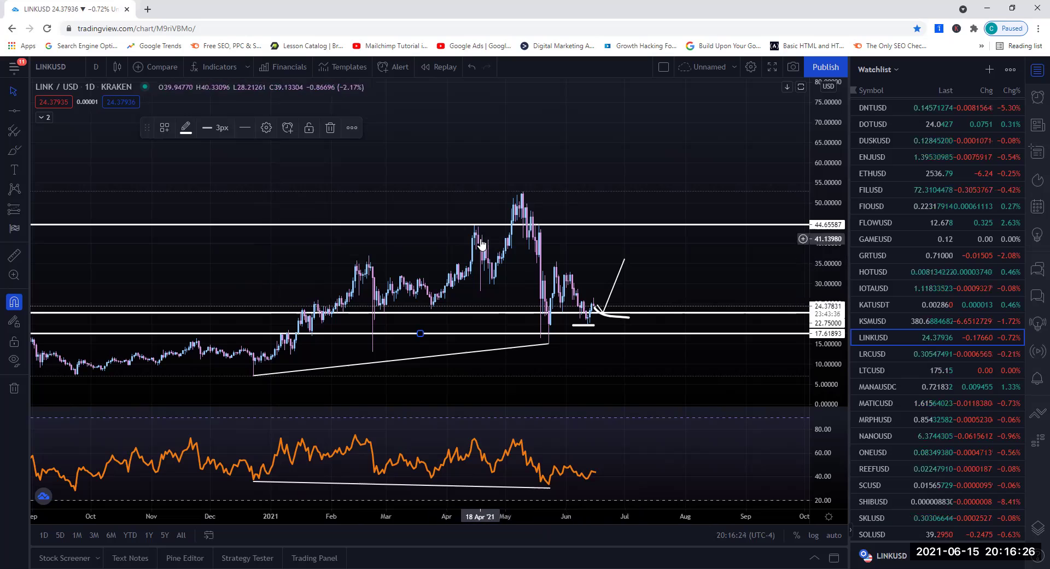
Zoom out to the early history and brush a rounding curve under the 2019–2020 price base
scroll(498, 274, "down", 2)
scroll(558, 270, "down", 2)
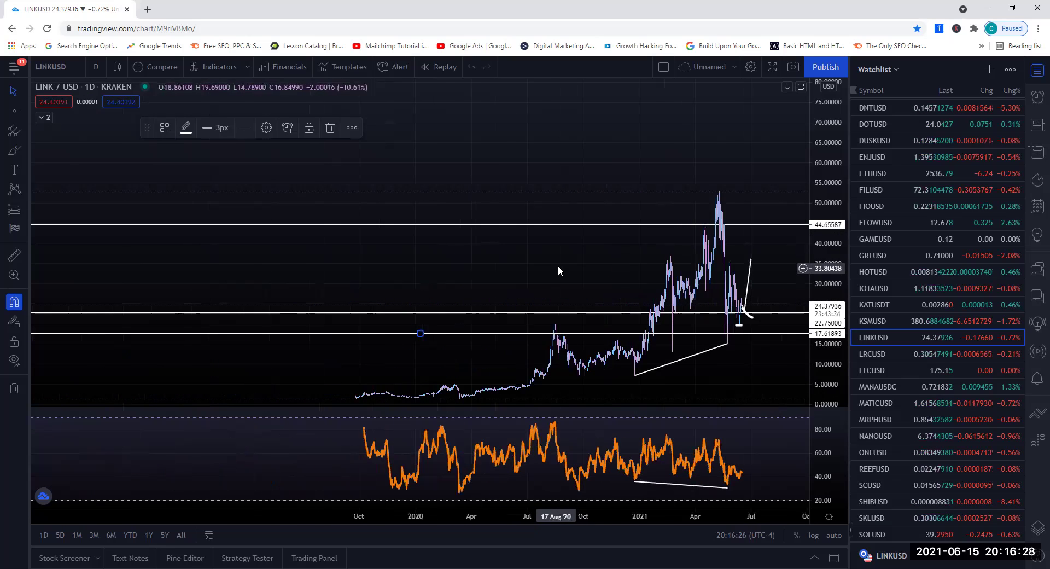
scroll(657, 273, "down", 1)
left_click_drag(823, 320, 823, 352)
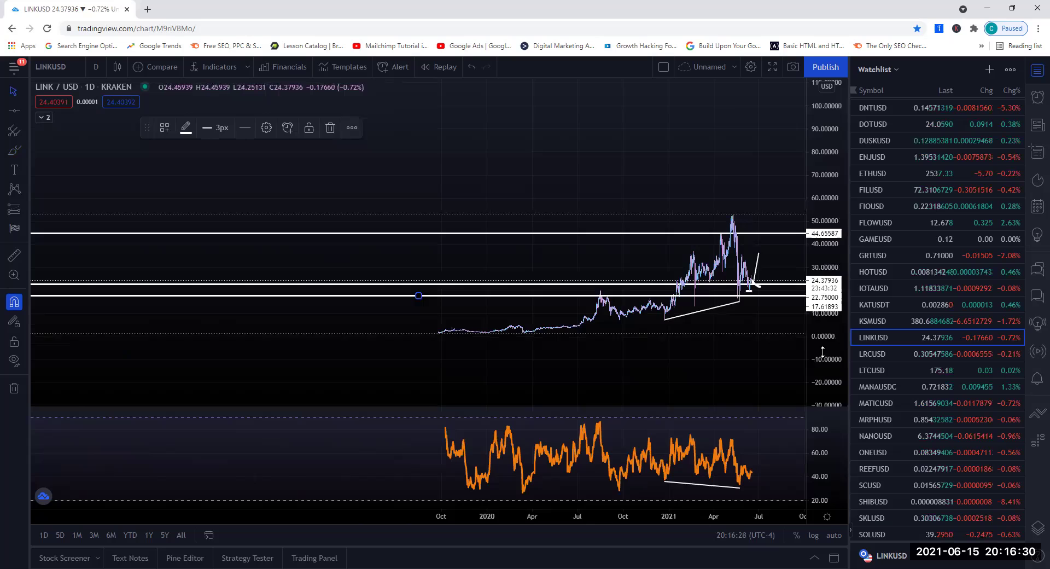
left_click_drag(645, 351, 427, 404)
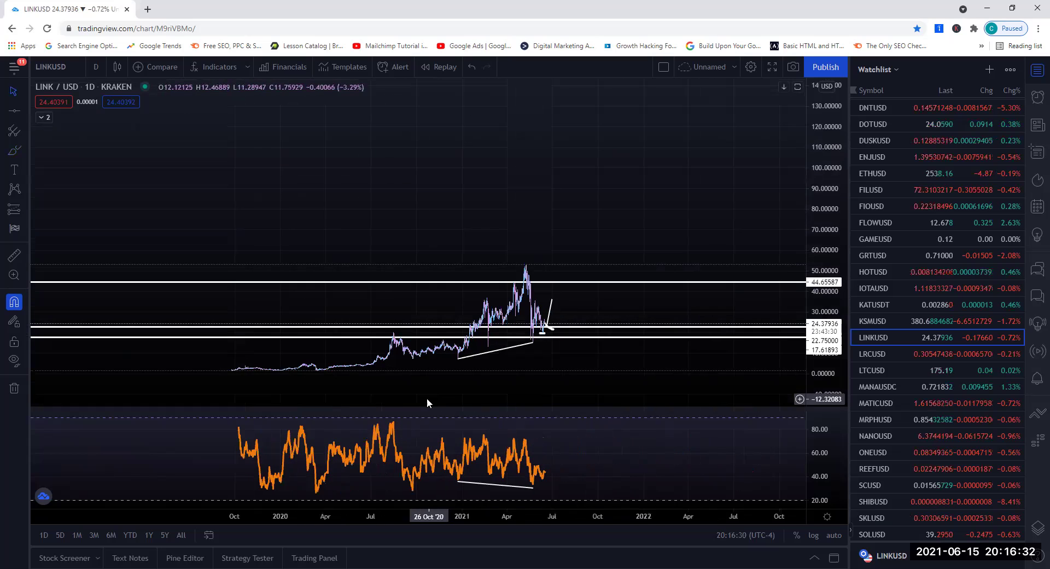
left_click_drag(455, 410, 357, 350)
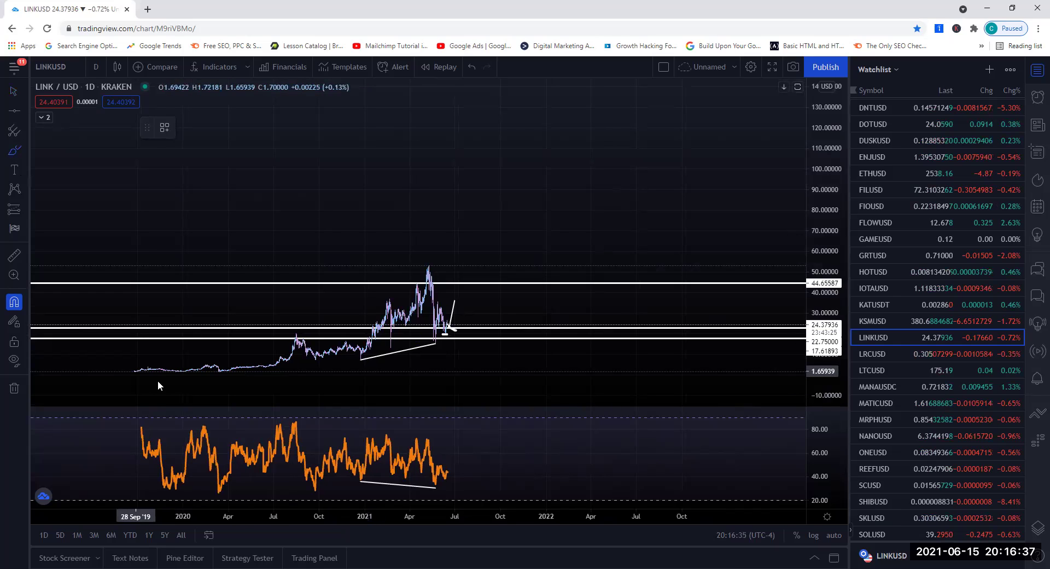
left_click_drag(140, 372, 319, 369)
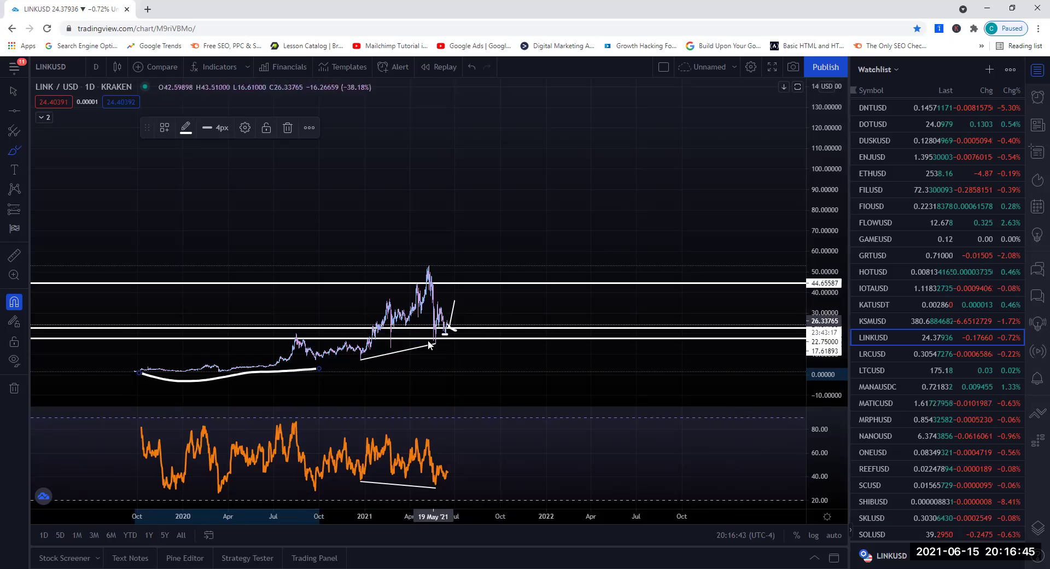
scroll(363, 350, "up", 3)
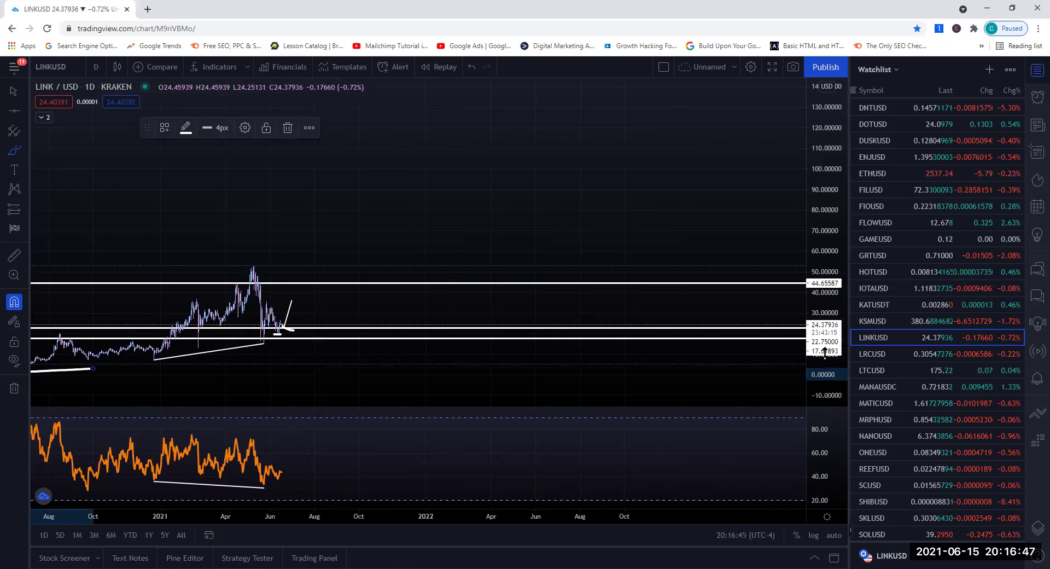
left_click_drag(825, 353, 825, 284)
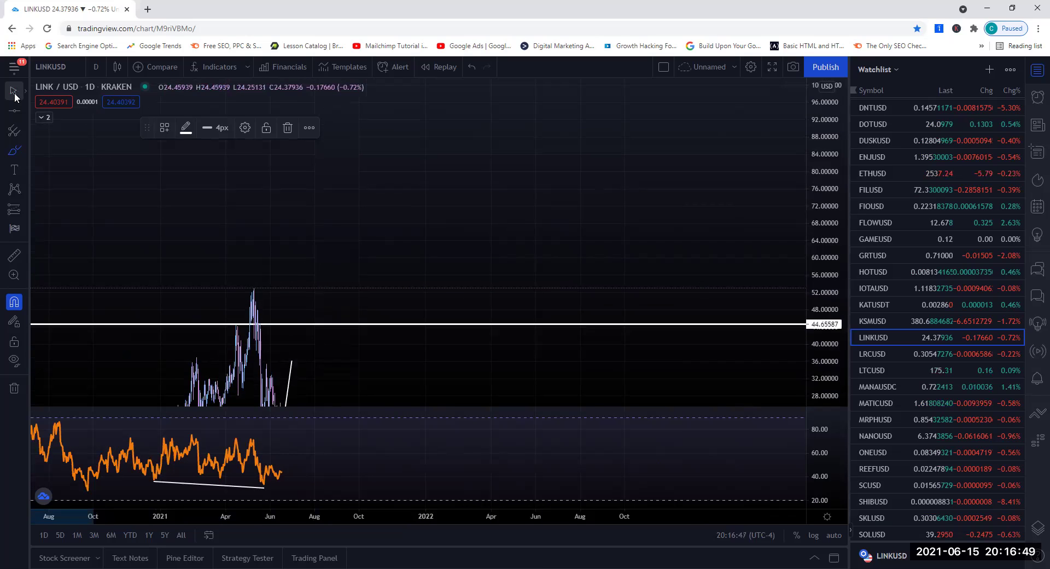
left_click_drag(398, 257, 525, 167)
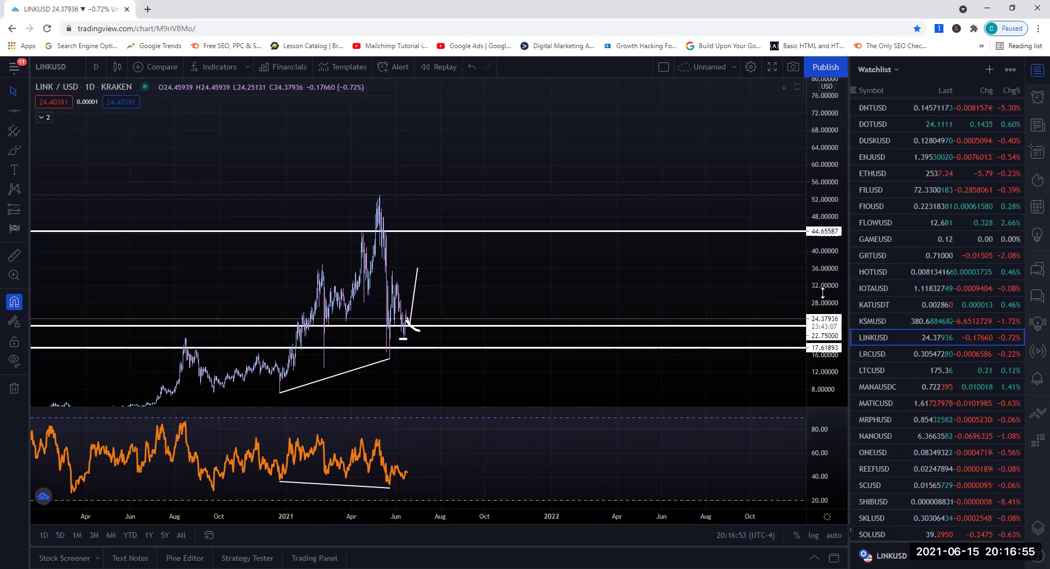
left_click_drag(823, 290, 824, 383)
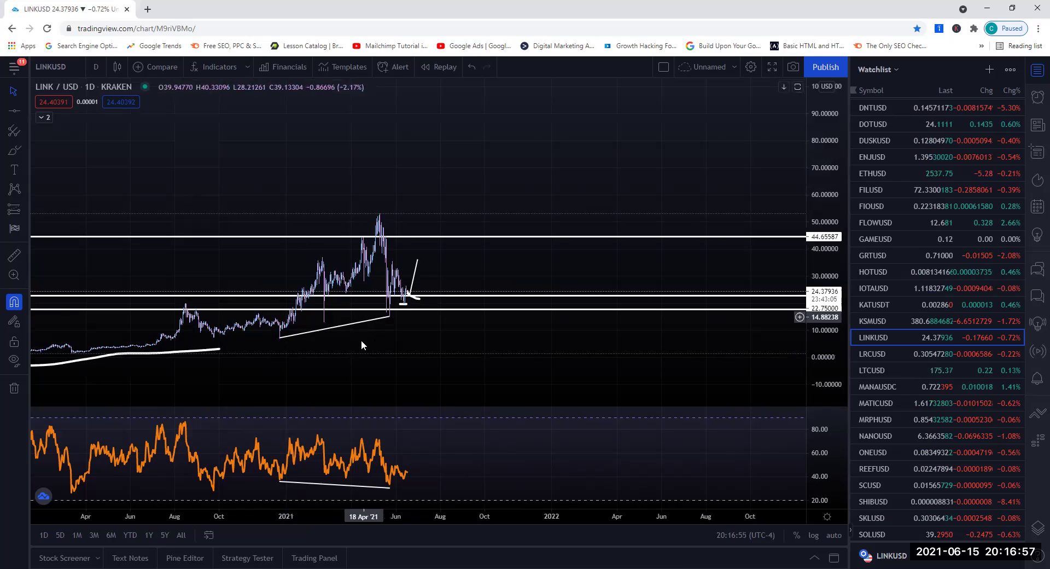
left_click_drag(351, 372, 470, 392)
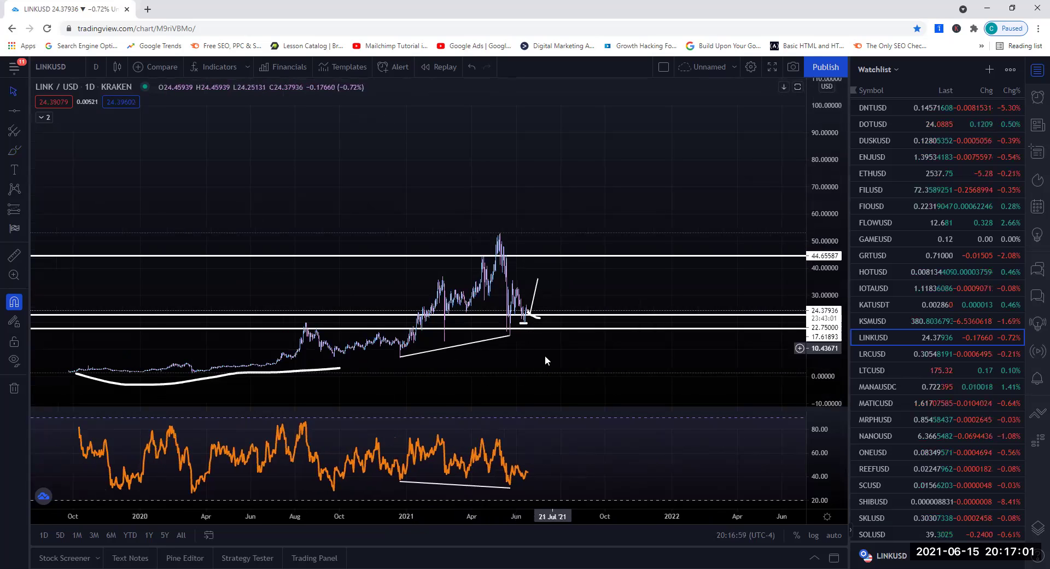
Zoom in, stretch the price scale and center the chart on Nov 2020 through early 2022
scroll(506, 382, "up", 3)
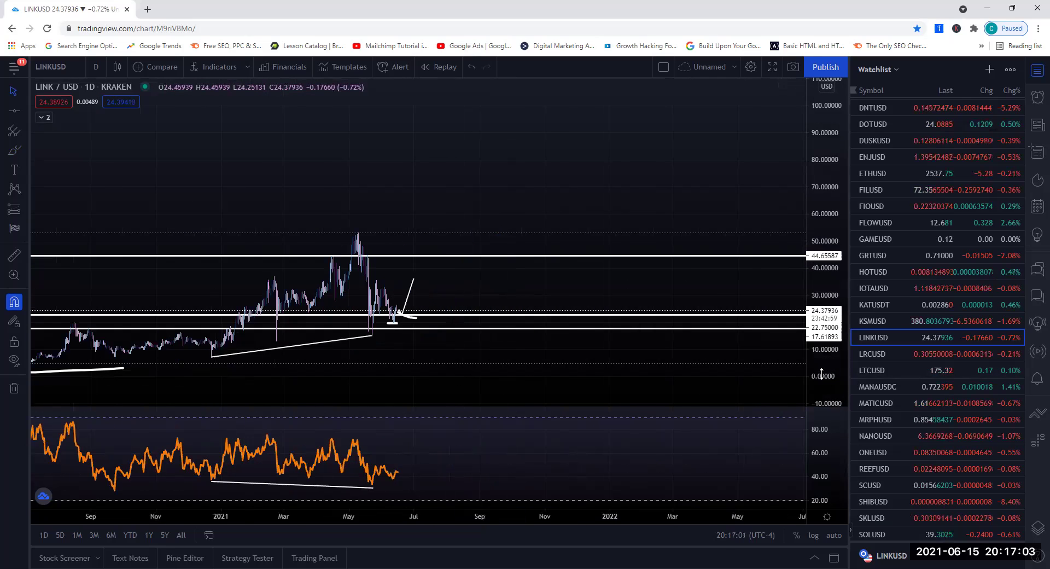
left_click_drag(821, 369, 819, 339)
mouse_move(463, 326)
left_mouse_down()
mouse_move(407, 311)
mouse_move(560, 300)
left_mouse_up()
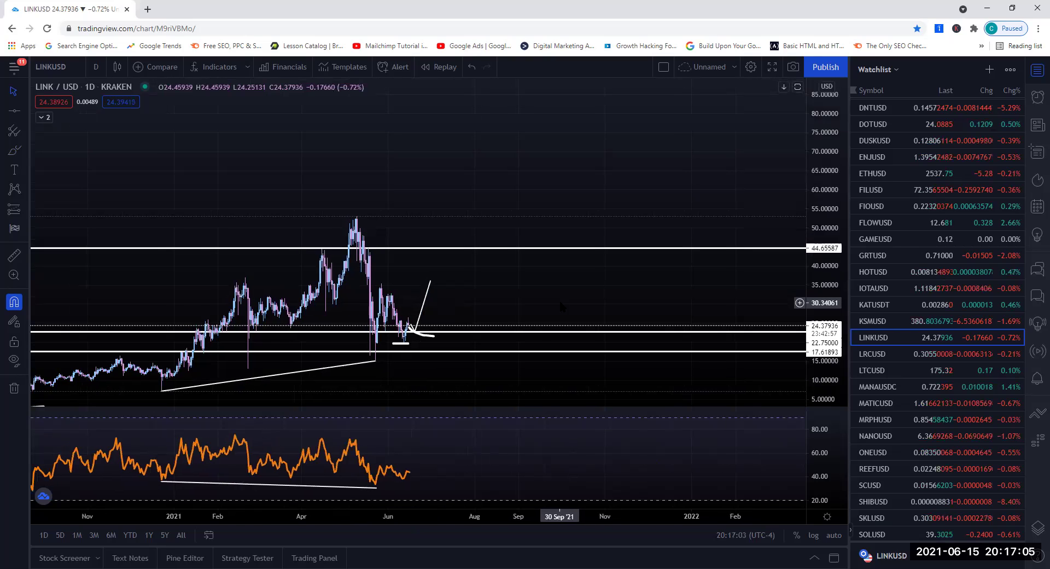